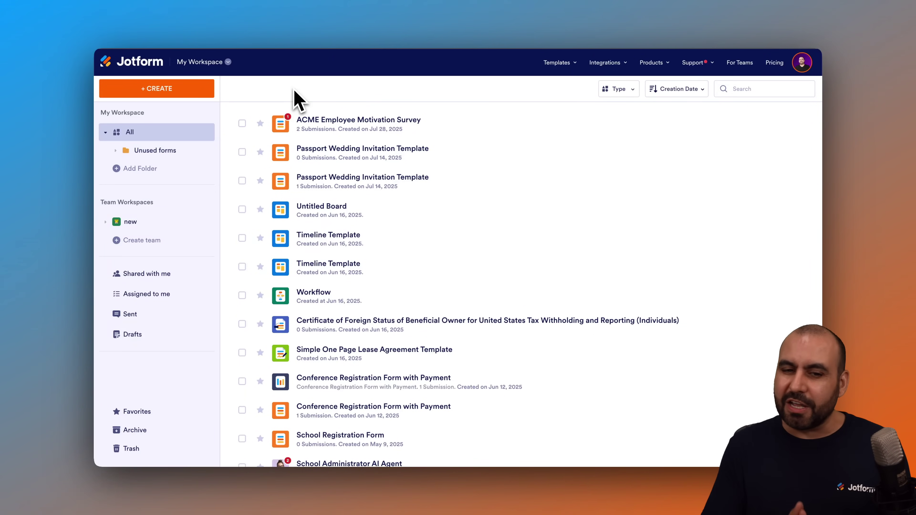
Open the School Administrator AI Agent for editing from My Agents in the workspace
left_click(216, 68)
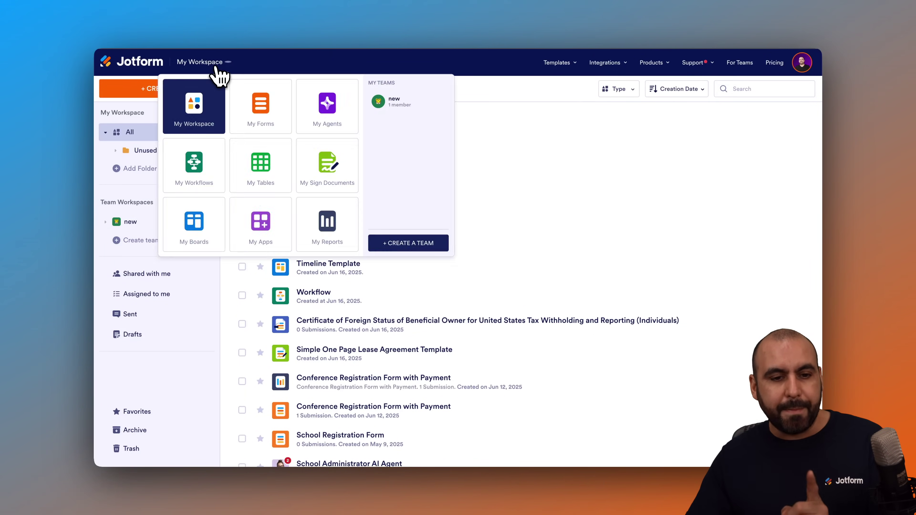
left_click(335, 115)
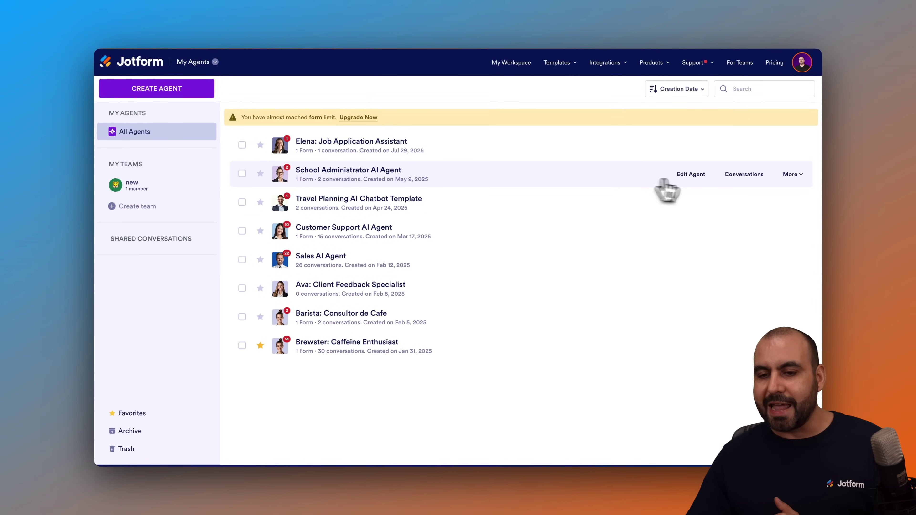
left_click(694, 183)
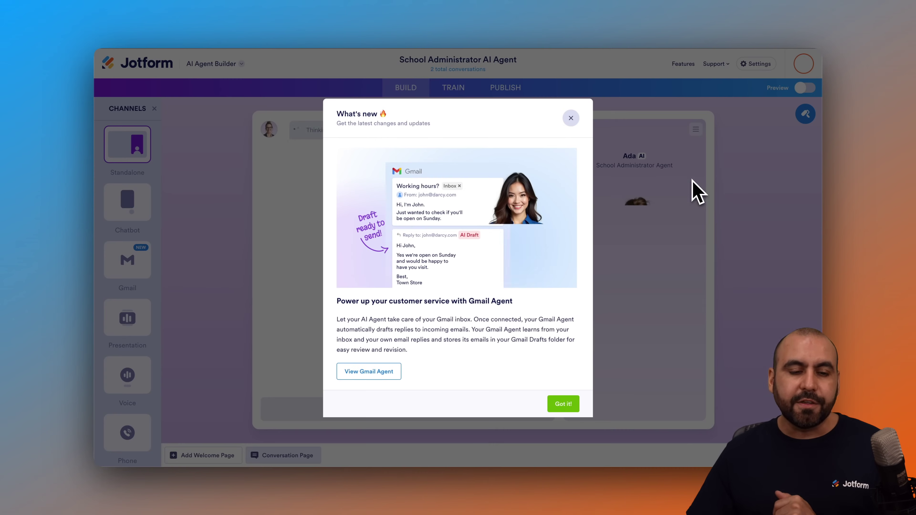
Dismiss the Gmail Agent announcement and show the Publish tab's Chatbot embed settings
left_click(571, 119)
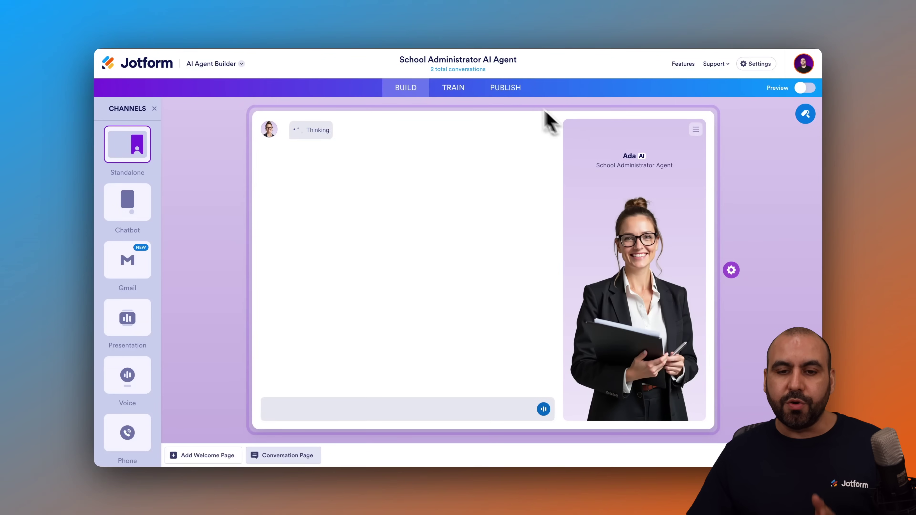
left_click(509, 89)
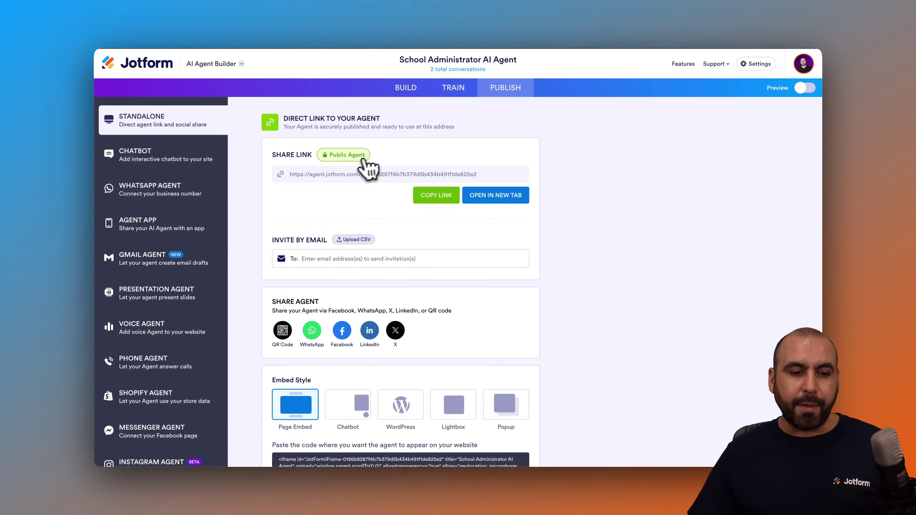
left_click(175, 164)
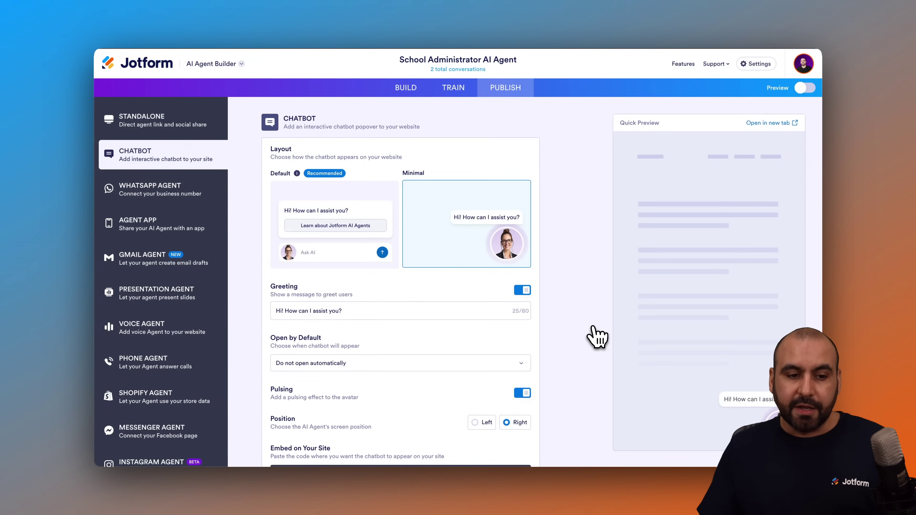
Set the chatbot position to Left, copy its embed code, and switch to Squarespace
scroll(565, 325, "down", 5)
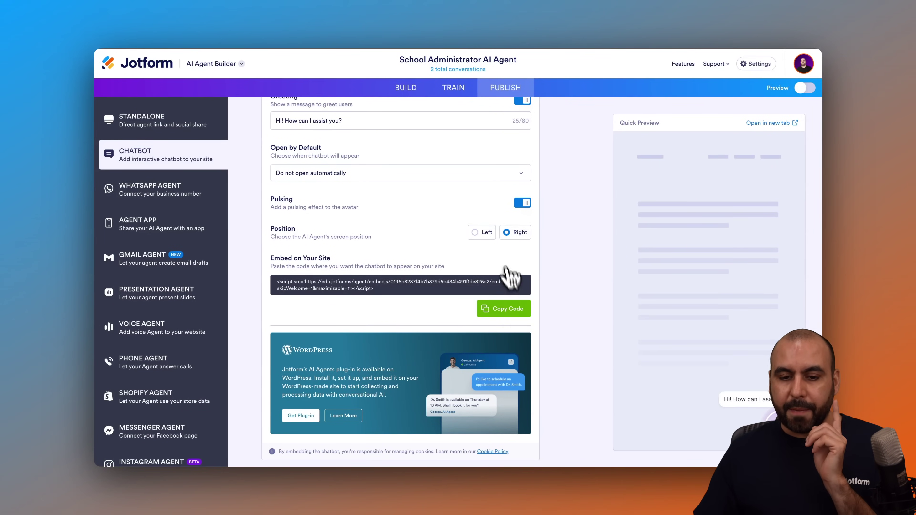
left_click(484, 238)
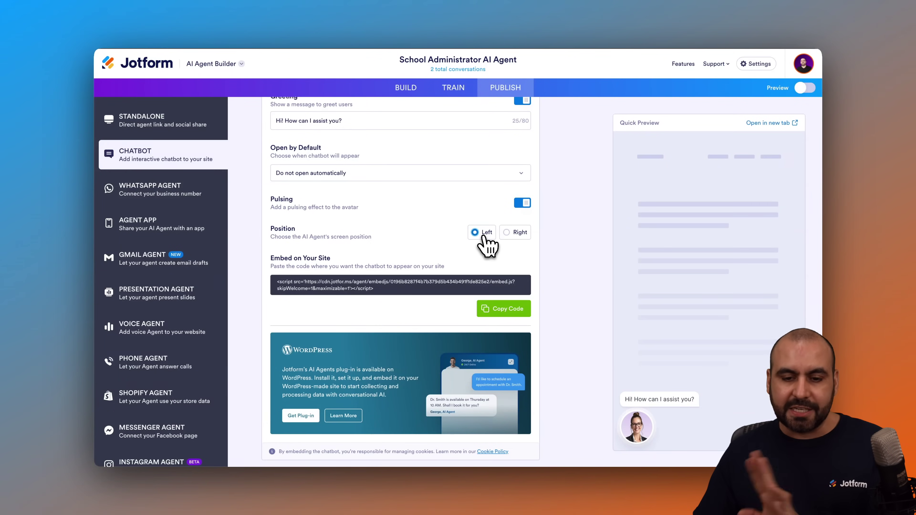
left_click(516, 311)
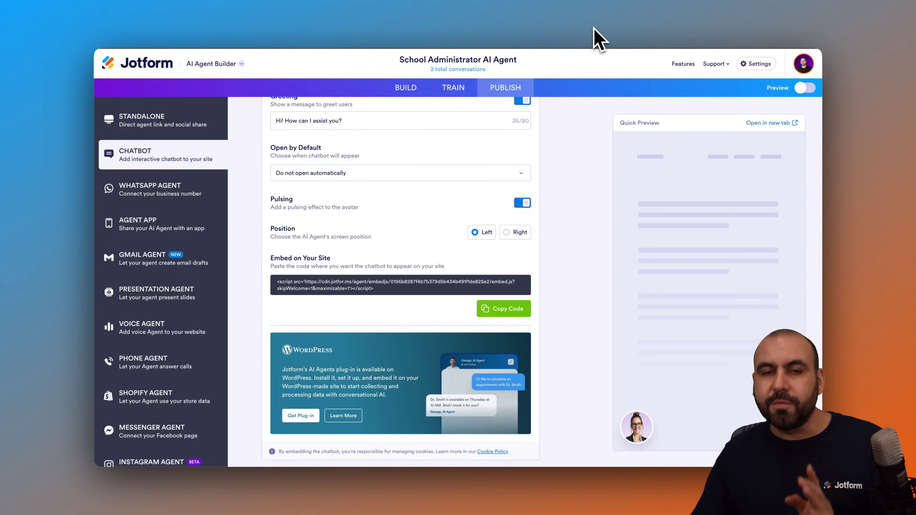
key("ctrl+Tab")
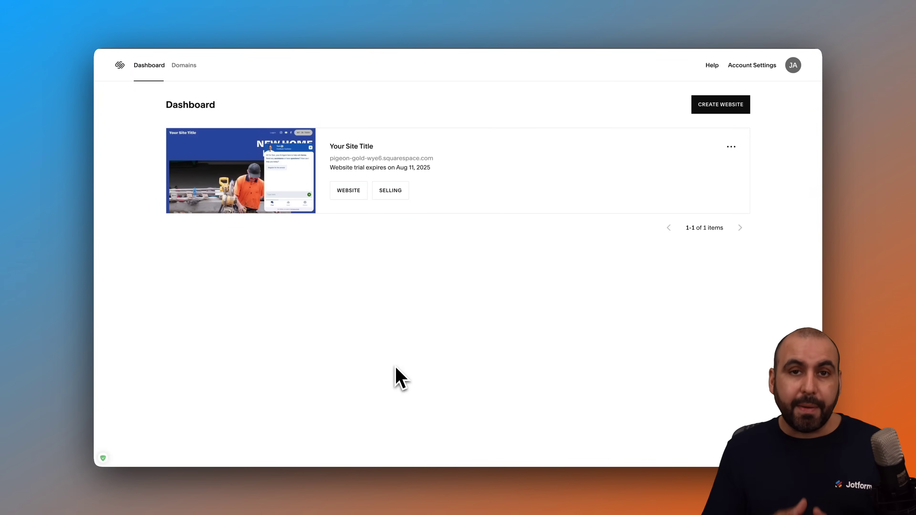
Go to the New Home Builders website's Home page from the dashboard thumbnail
mouse_move(266, 181)
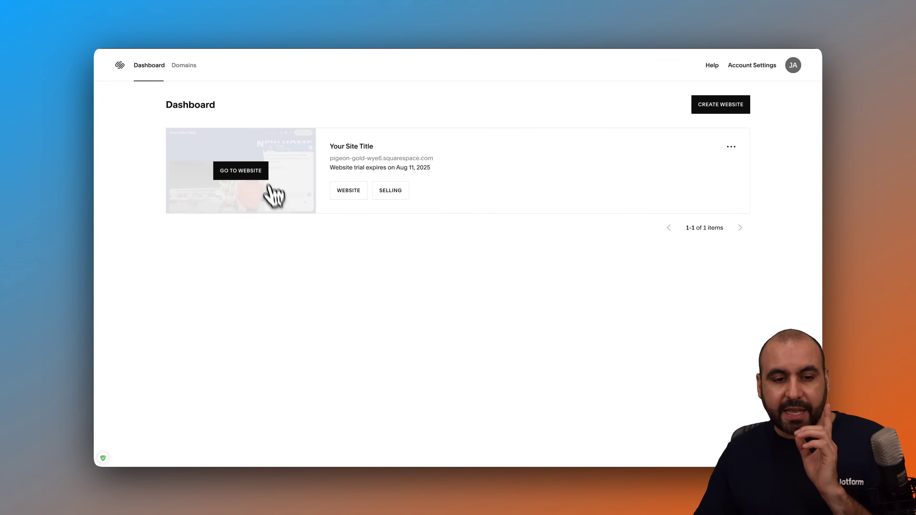
left_click(259, 175)
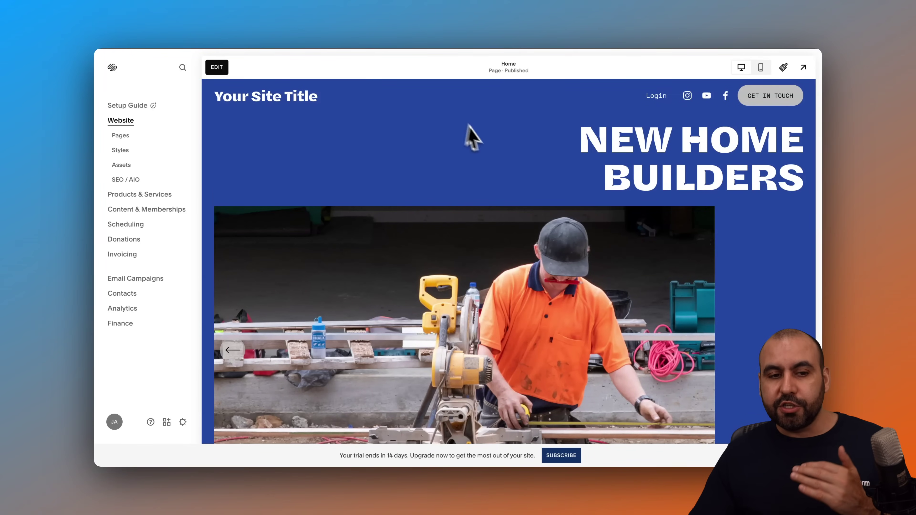
Edit the Home page, scroll to the footer, and open its addable block list
left_click(216, 69)
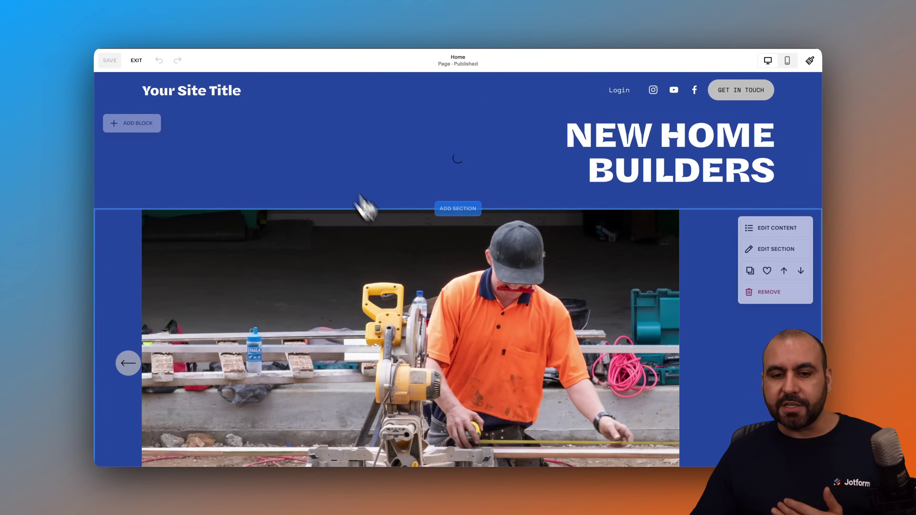
scroll(352, 190, "down", 15)
scroll(403, 263, "down", 20)
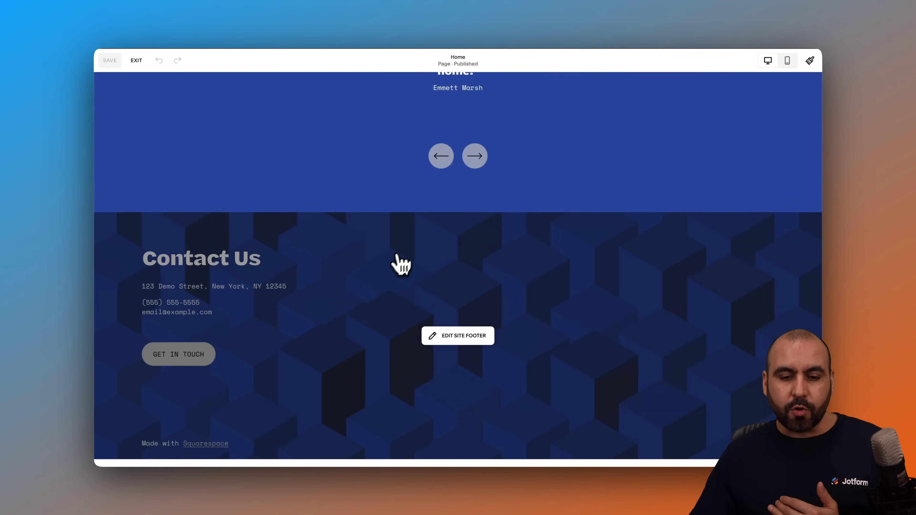
mouse_move(368, 313)
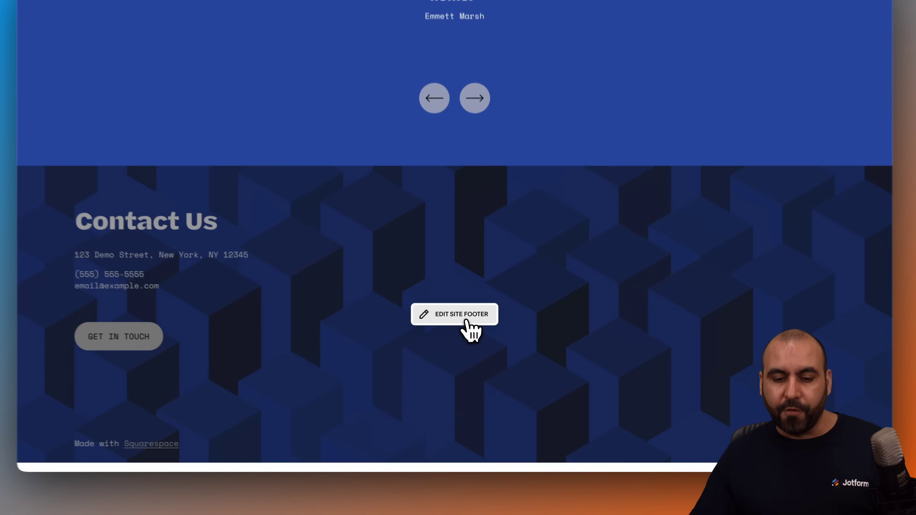
left_click(466, 322)
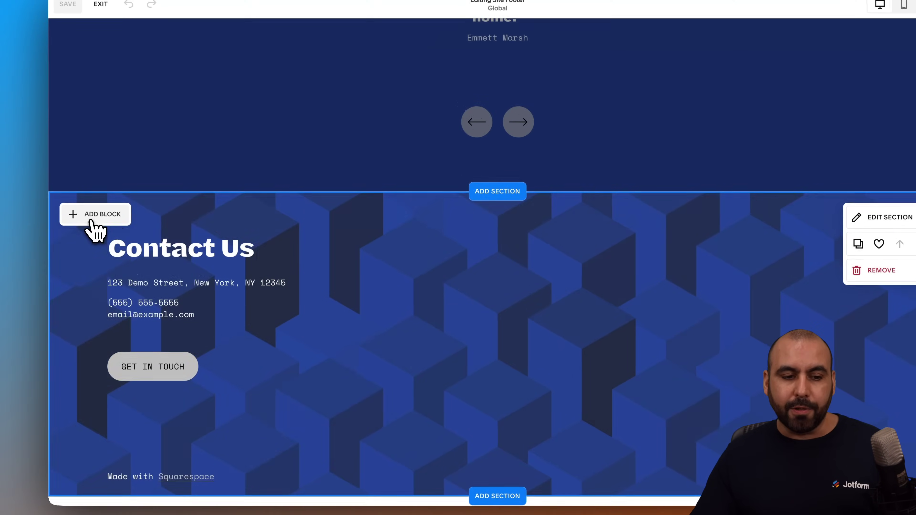
left_click(51, 181)
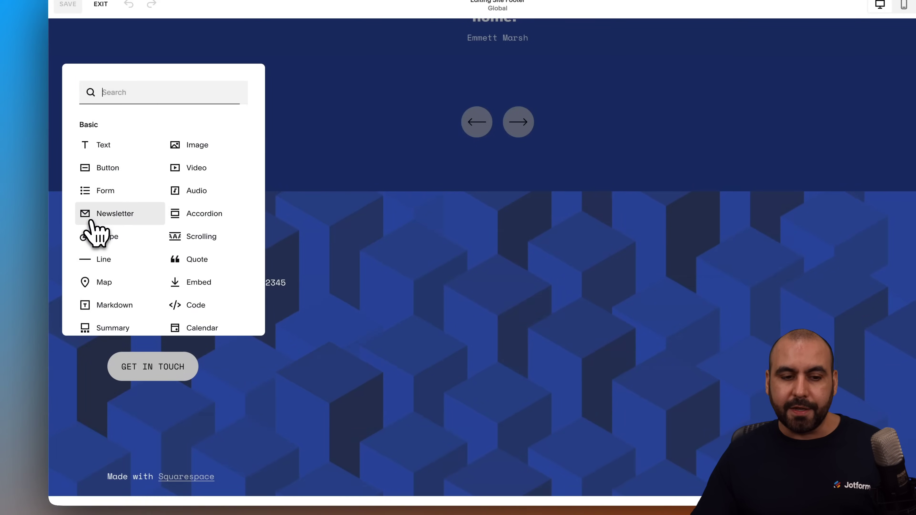
Place a code block on the footer's right and replace Hello, World! with the Jotform script
left_click(191, 306)
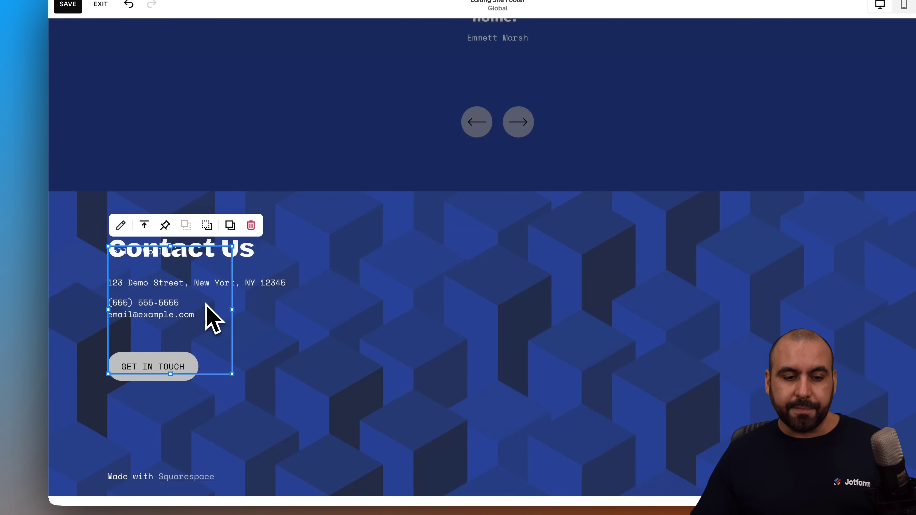
left_click_drag(204, 348, 840, 444)
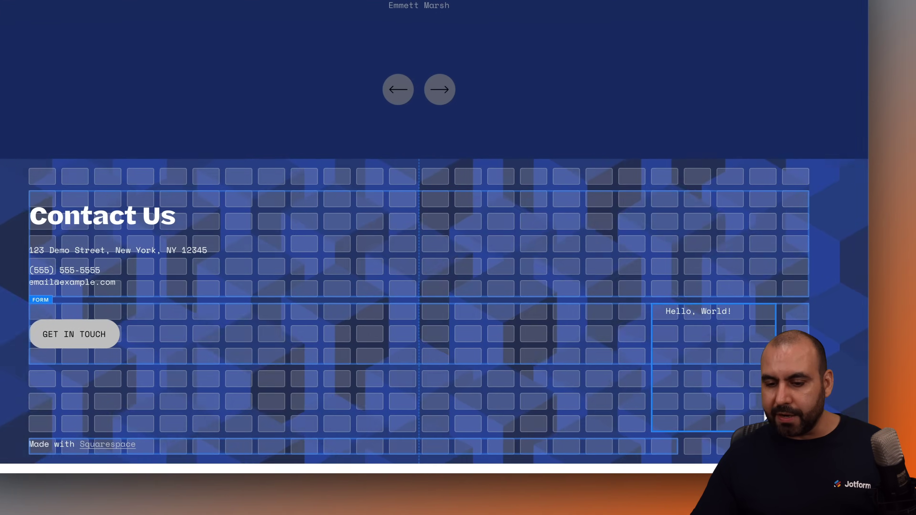
left_click_drag(759, 402, 757, 402)
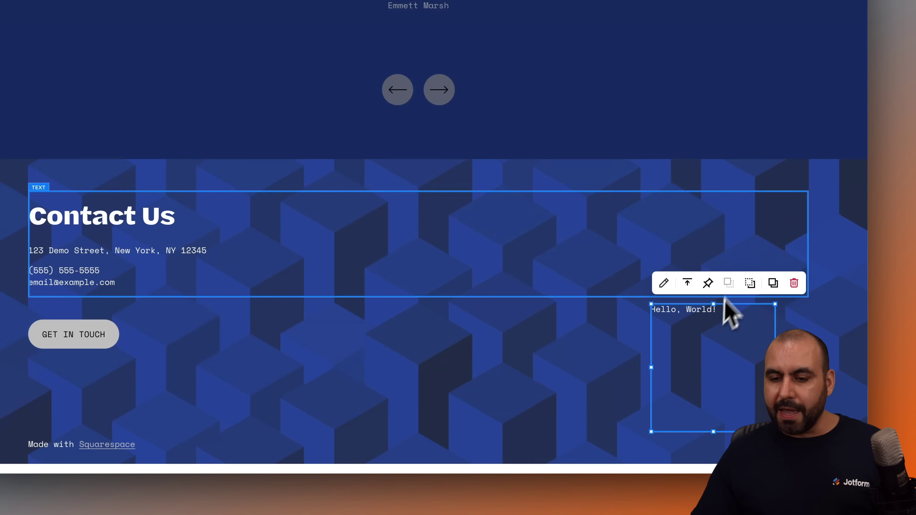
double_click(712, 332)
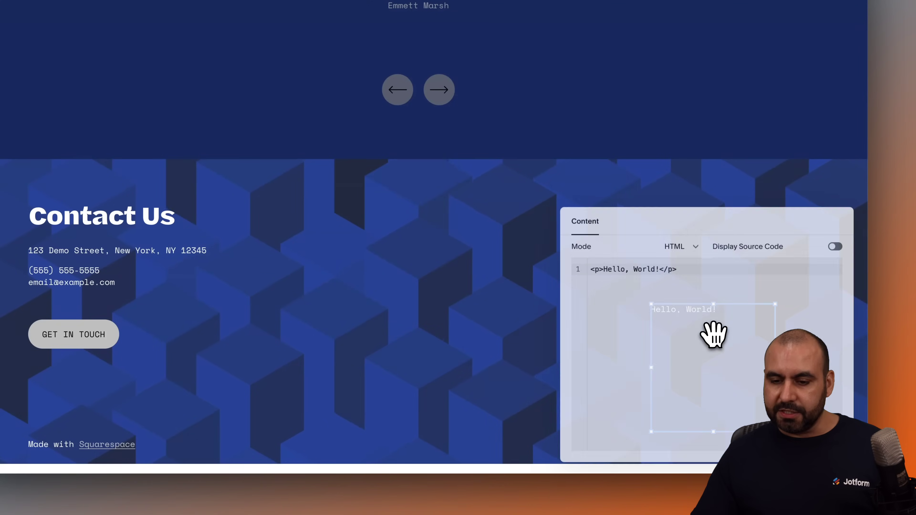
left_click_drag(718, 287, 575, 272)
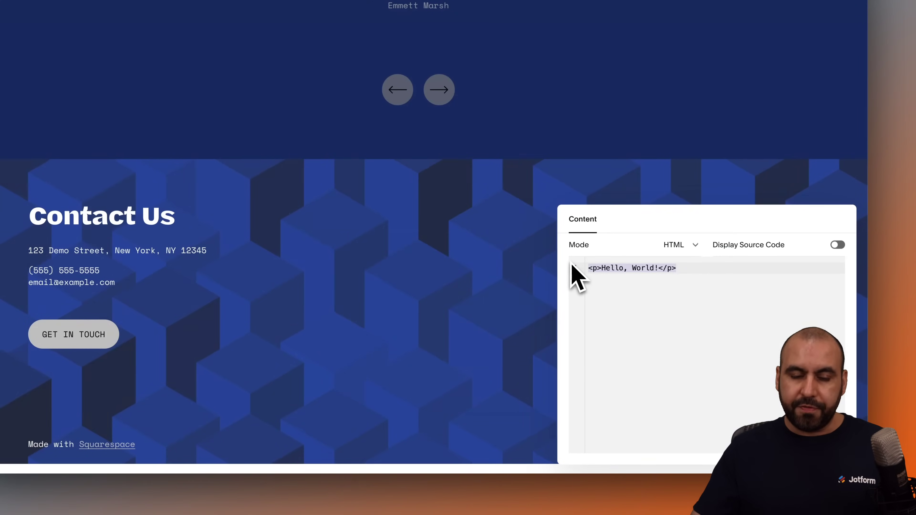
key("BackSpace")
key("ctrl+v")
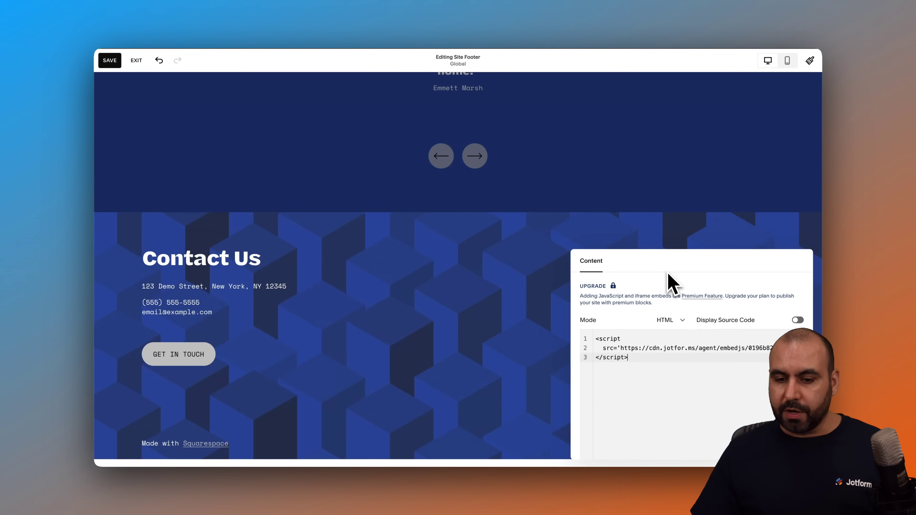
Deselect the code block, save the footer, and exit footer editing
left_click_drag(666, 263, 617, 164)
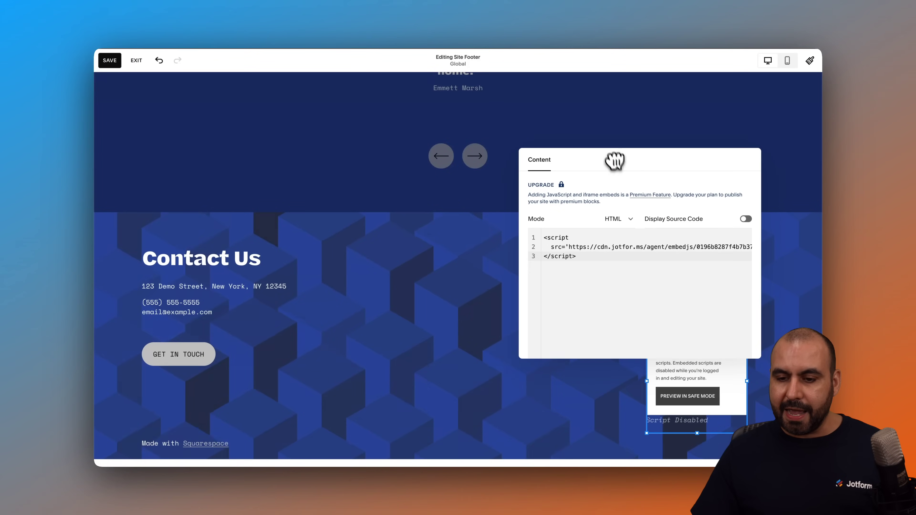
left_click(609, 389)
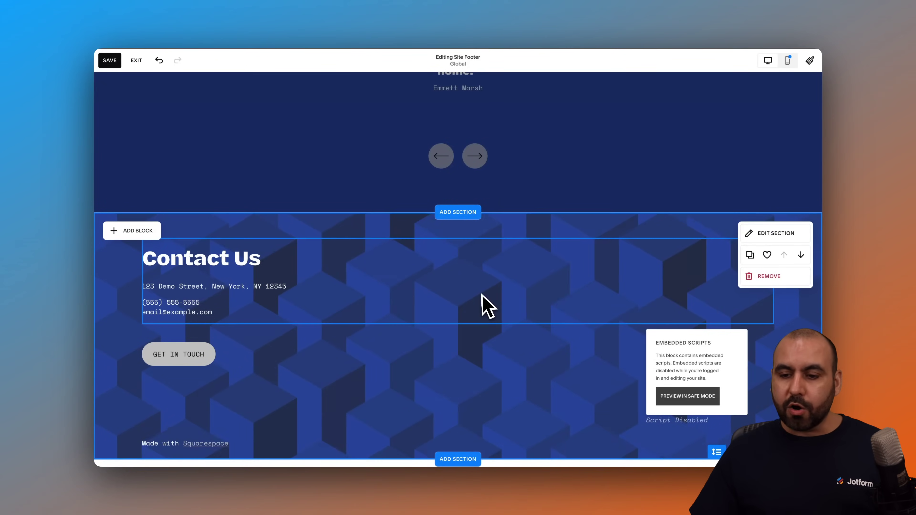
left_click(107, 61)
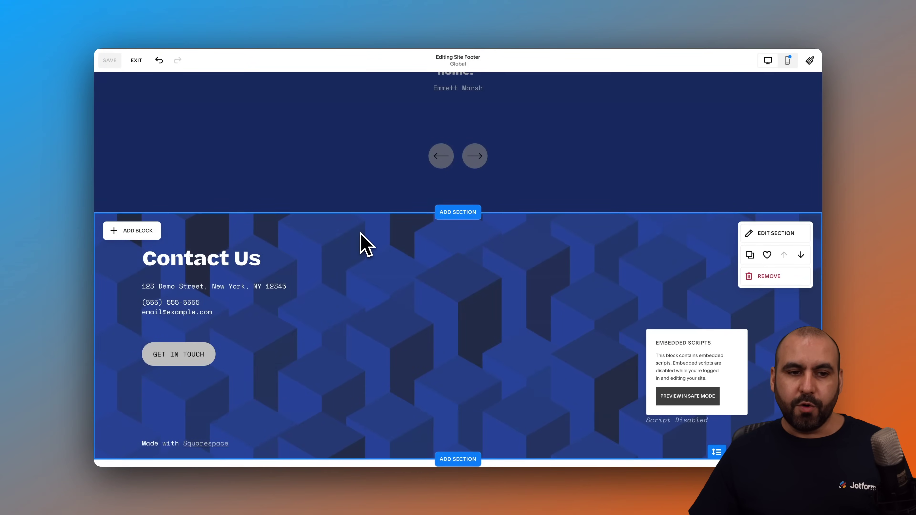
left_click(137, 60)
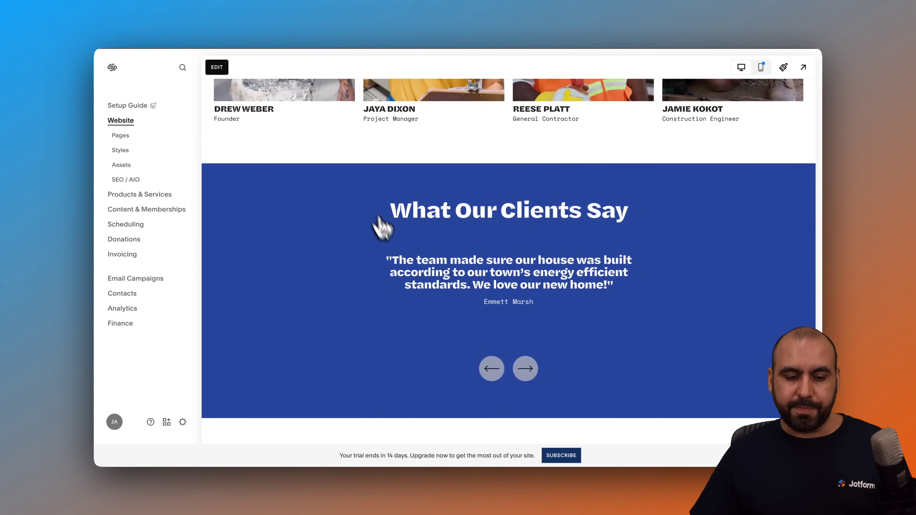
Preview the site full screen and start the agent's Register for school chat
scroll(403, 333, "down", 3)
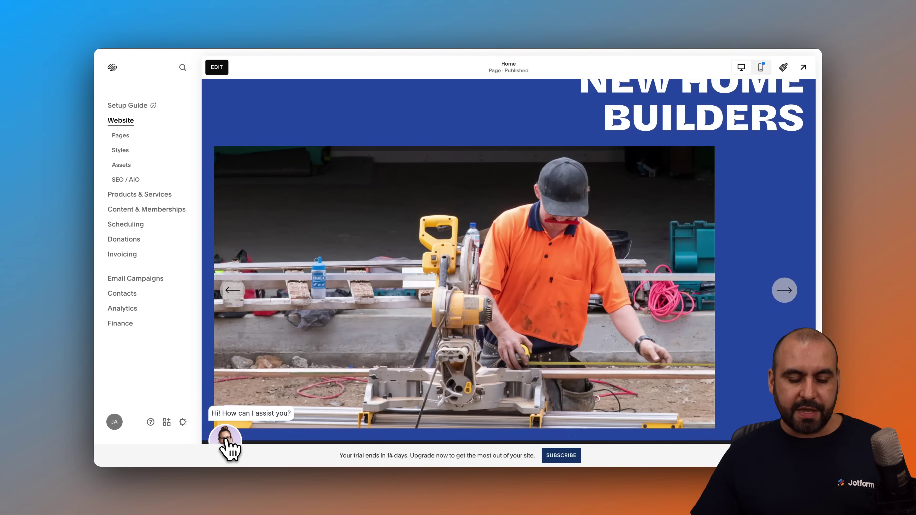
left_click(804, 67)
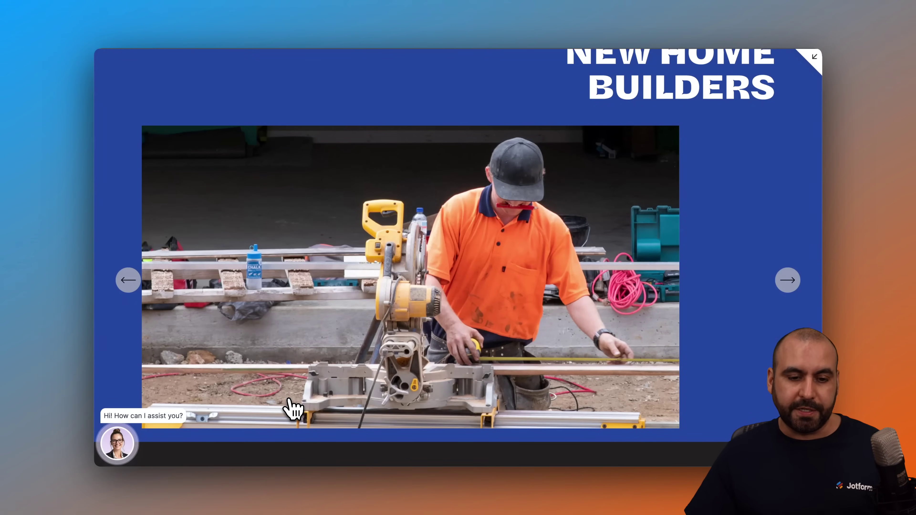
left_click(123, 449)
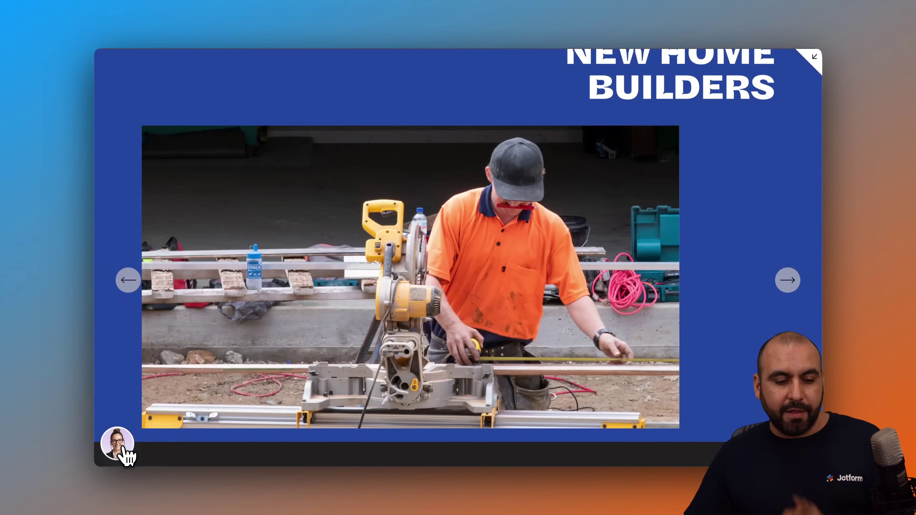
left_click(164, 238)
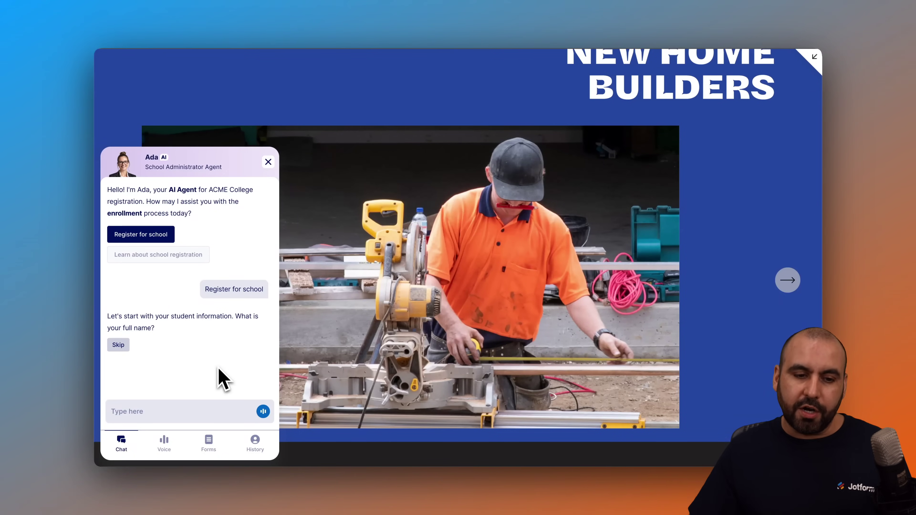
Close the chat, exit full-screen preview, and reopen the home page for editing
left_click(268, 162)
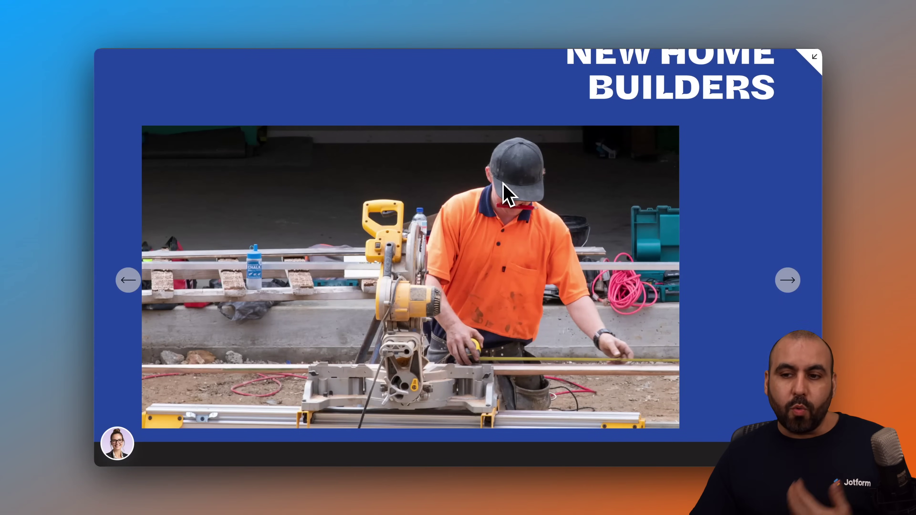
left_click(813, 58)
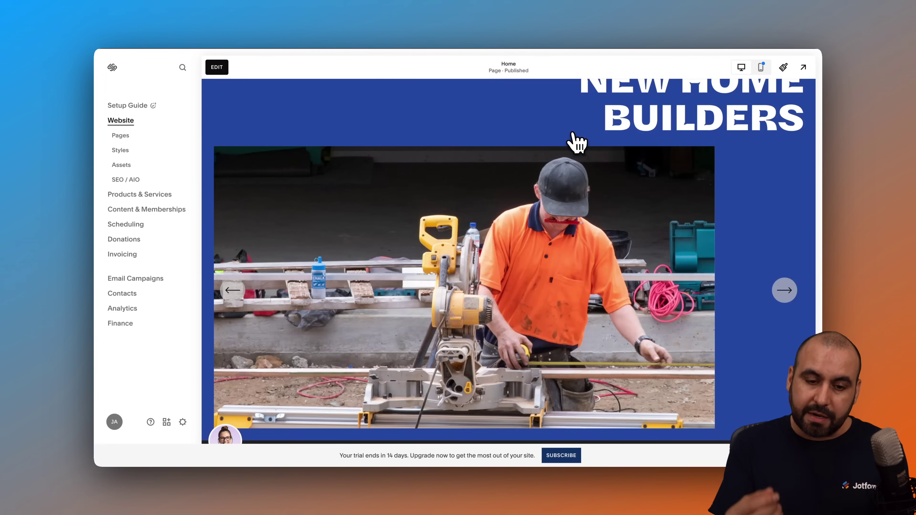
left_click(228, 69)
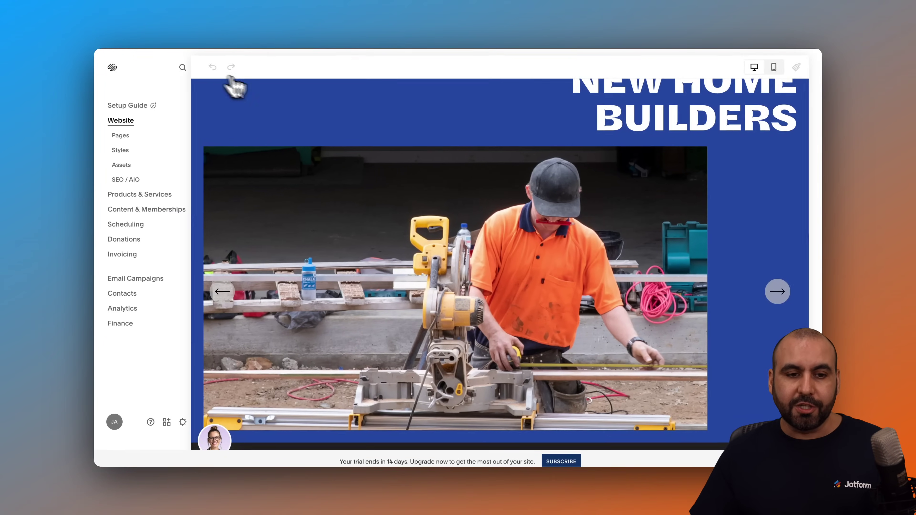
Delete the Jotform script code block from the footer, then save and exit
scroll(528, 266, "down", 15)
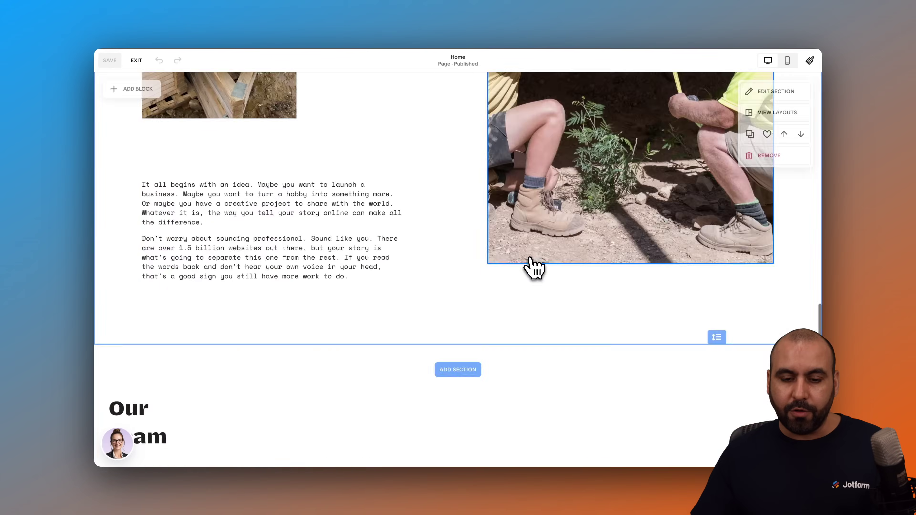
left_click(456, 341)
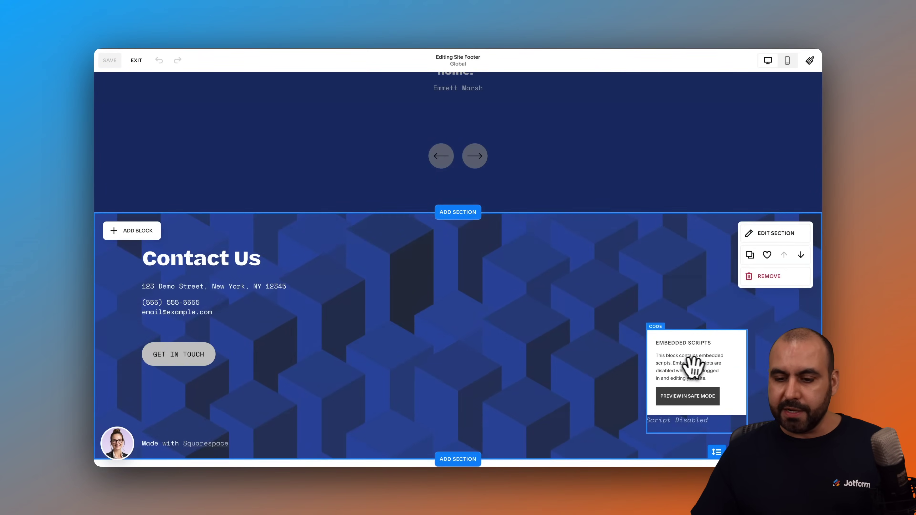
left_click(692, 368)
key("Delete")
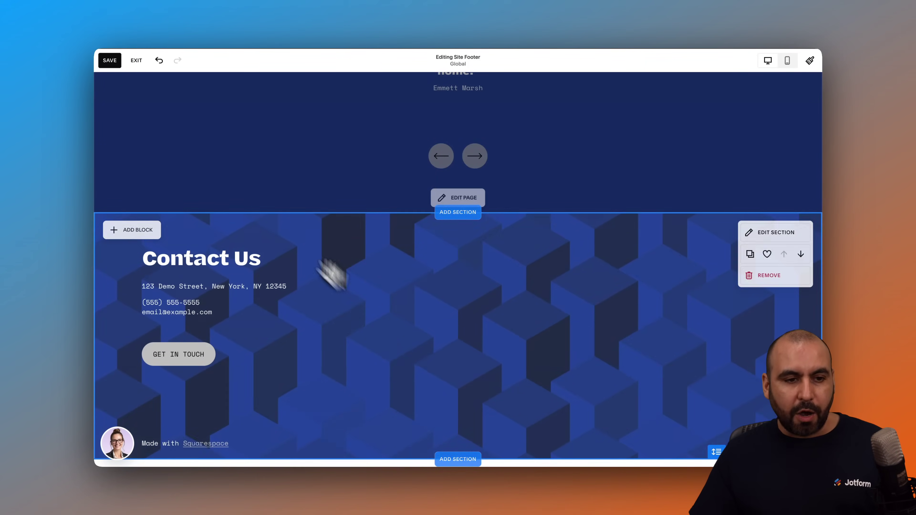
left_click(111, 62)
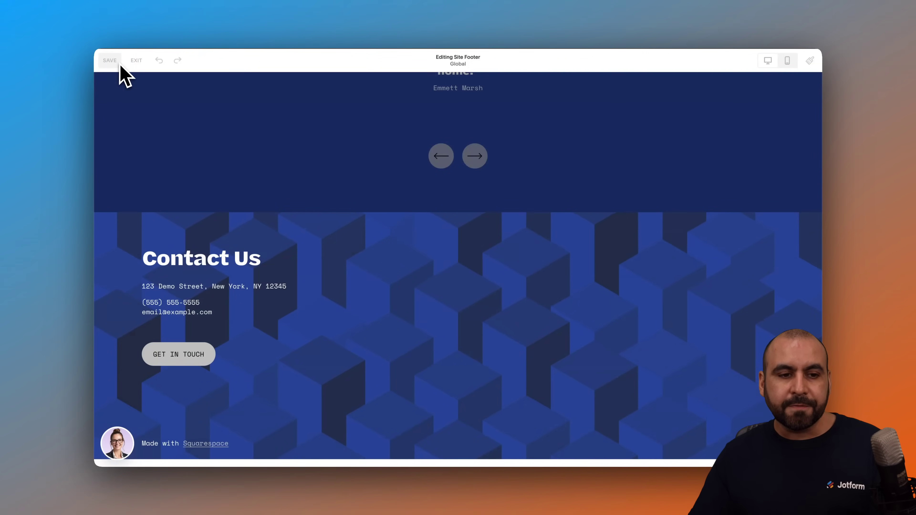
left_click(136, 60)
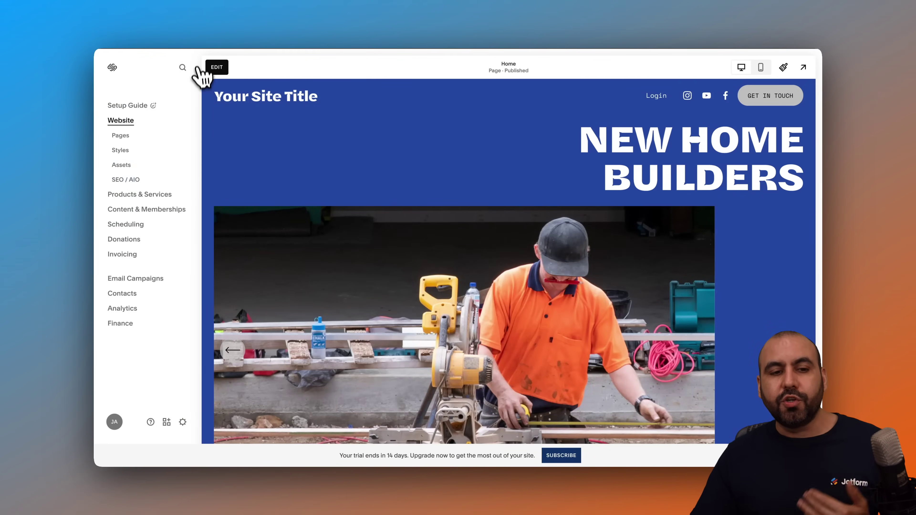
Reopen the home page in the editor, then switch back to Jotform
left_click(216, 67)
scroll(446, 321, "down", 7)
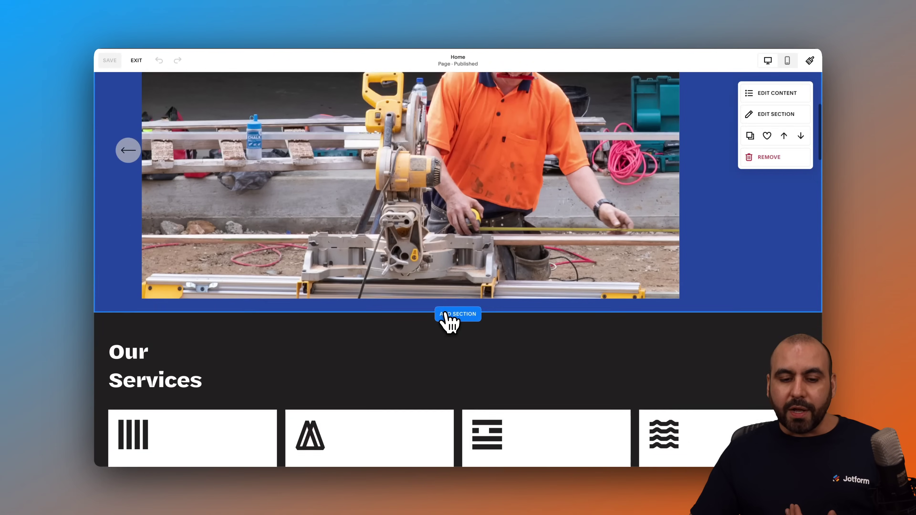
scroll(449, 323, "up", 1)
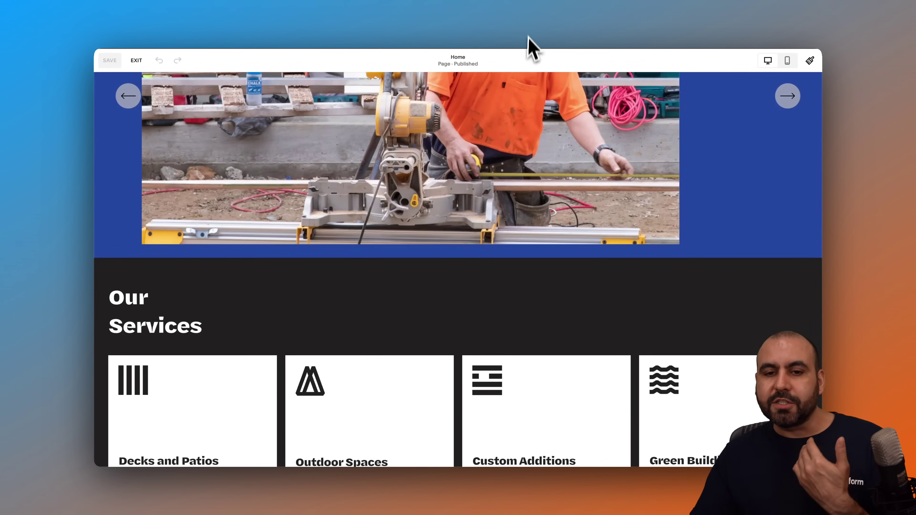
key("ctrl+Tab")
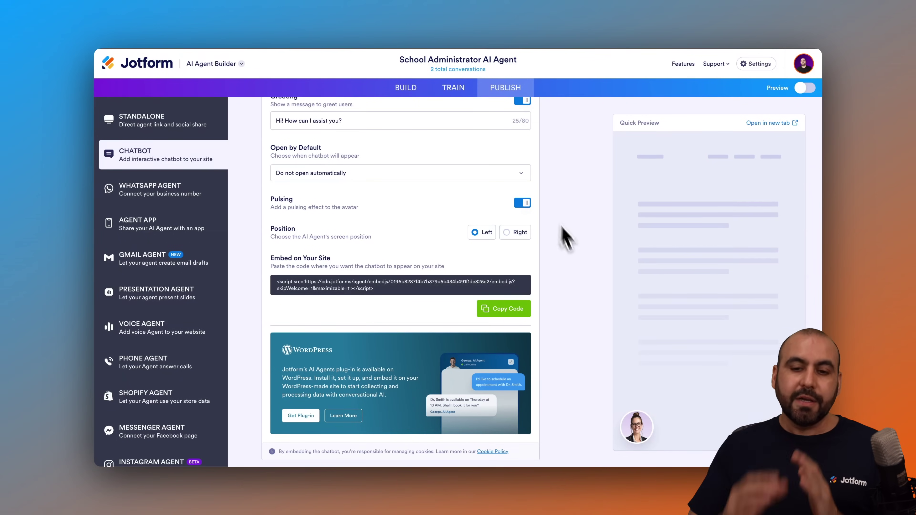
Preview the Standalone Page Embed and open its customization (100% width, 688 px height)
left_click(195, 125)
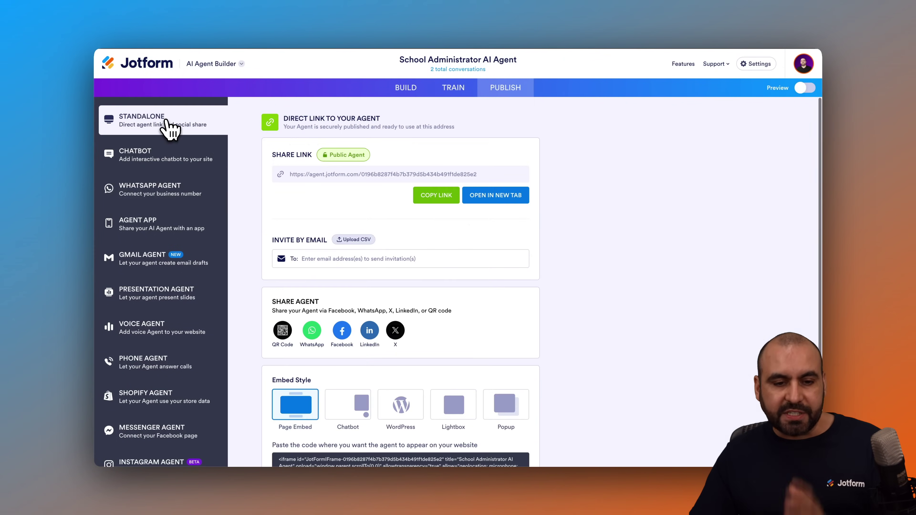
scroll(470, 375, "down", 3)
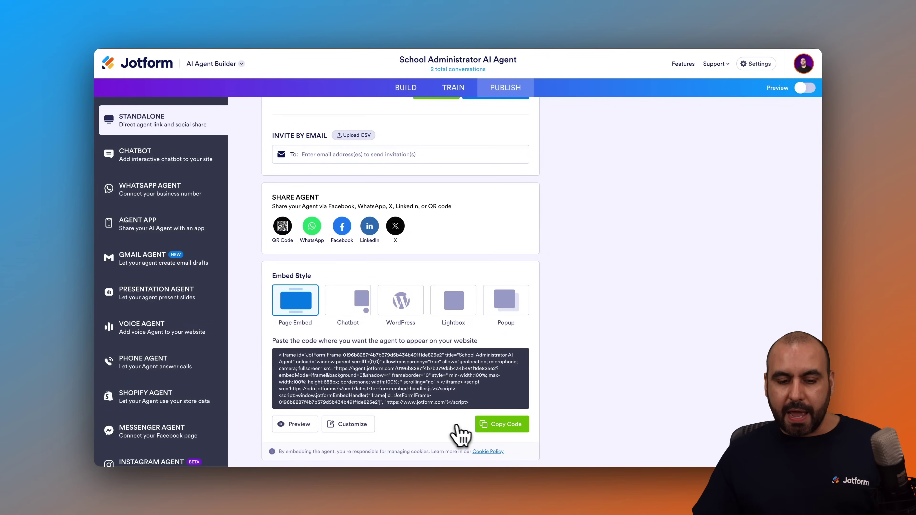
left_click(311, 425)
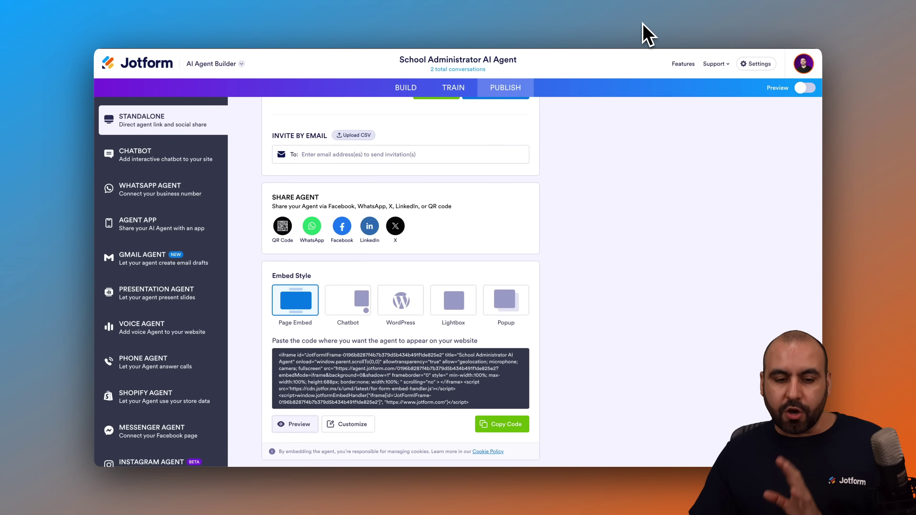
left_click(353, 424)
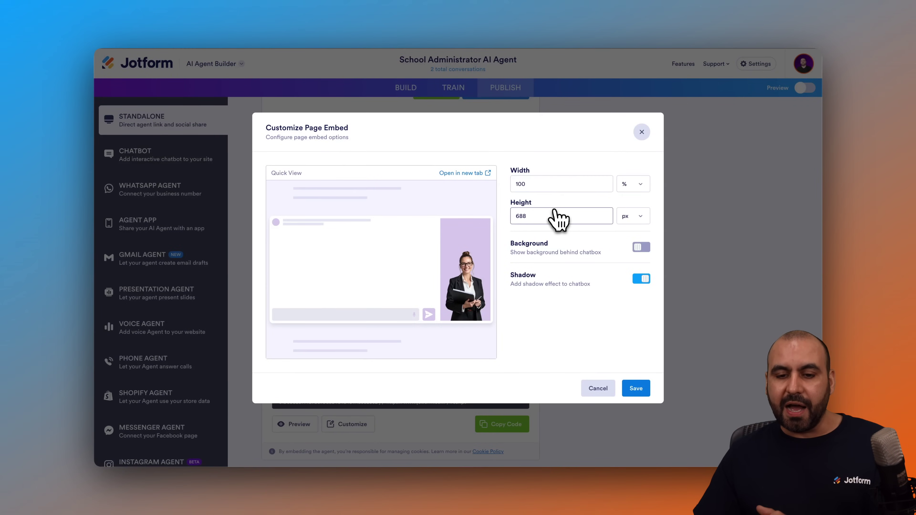
Keep background off and shadow on at 100% width, then copy the page-embed code
left_click(644, 249)
left_click(646, 249)
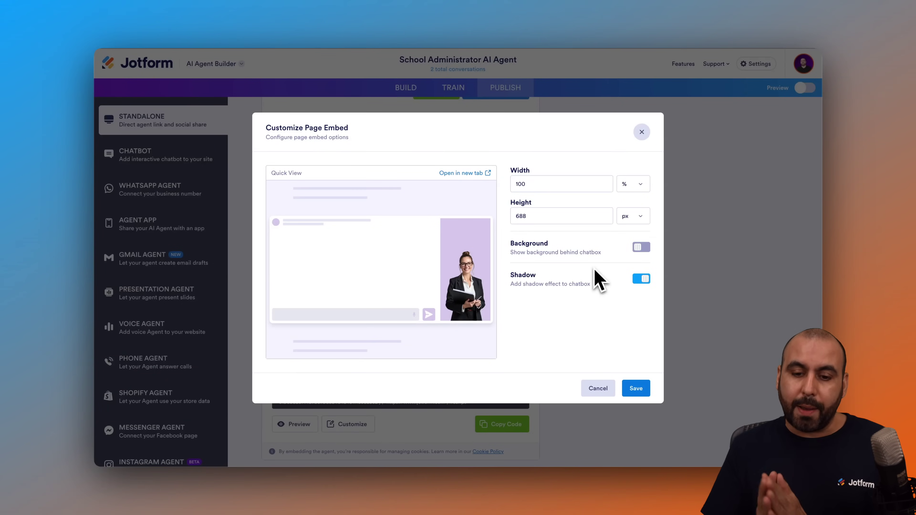
left_click(642, 279)
left_click(641, 279)
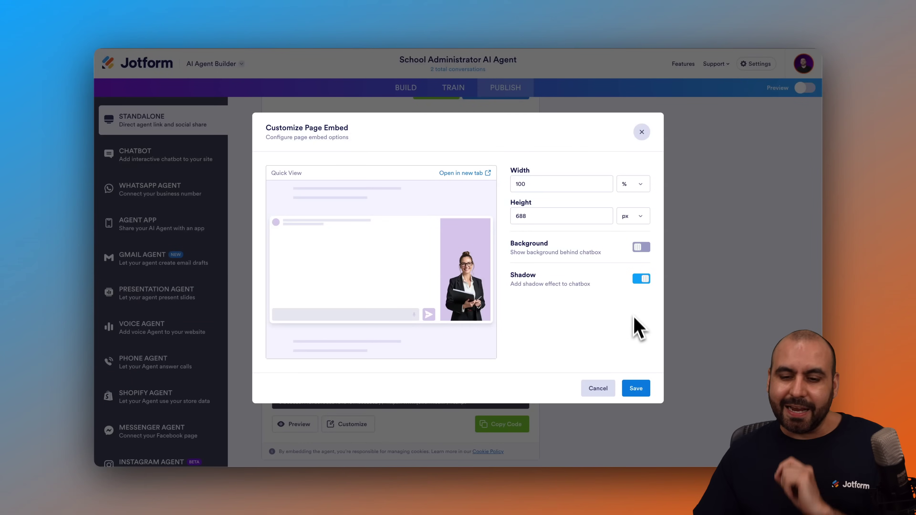
left_click(642, 133)
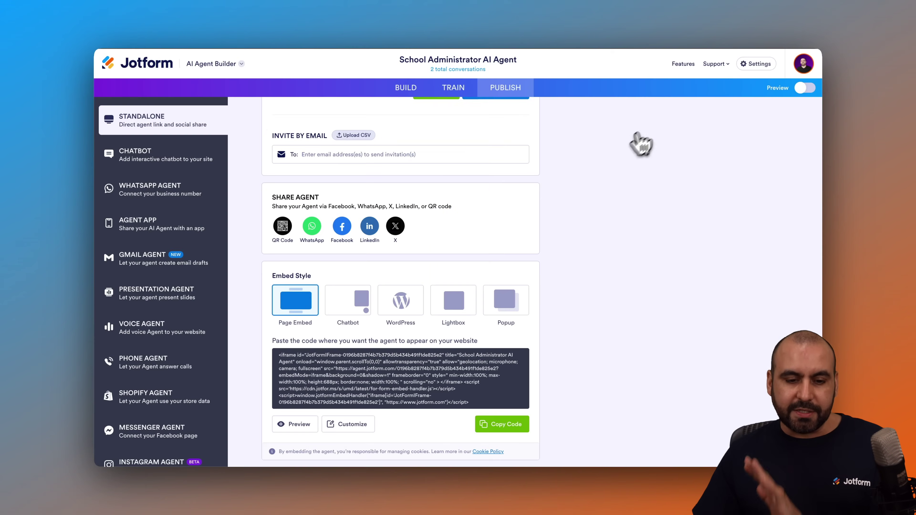
left_click(505, 430)
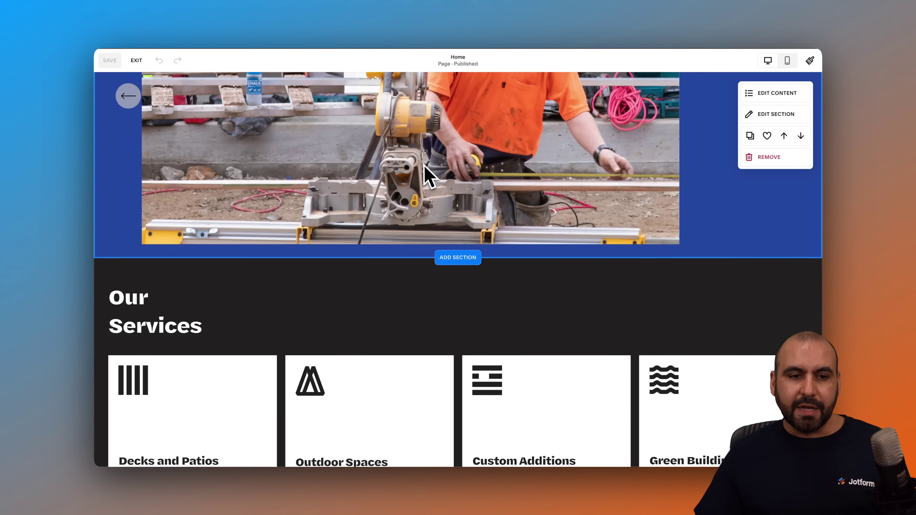
scroll(427, 174, "up", 5)
Add a blank section below Our Services and insert a Code block into it
scroll(424, 165, "up", 3)
scroll(425, 165, "down", 10)
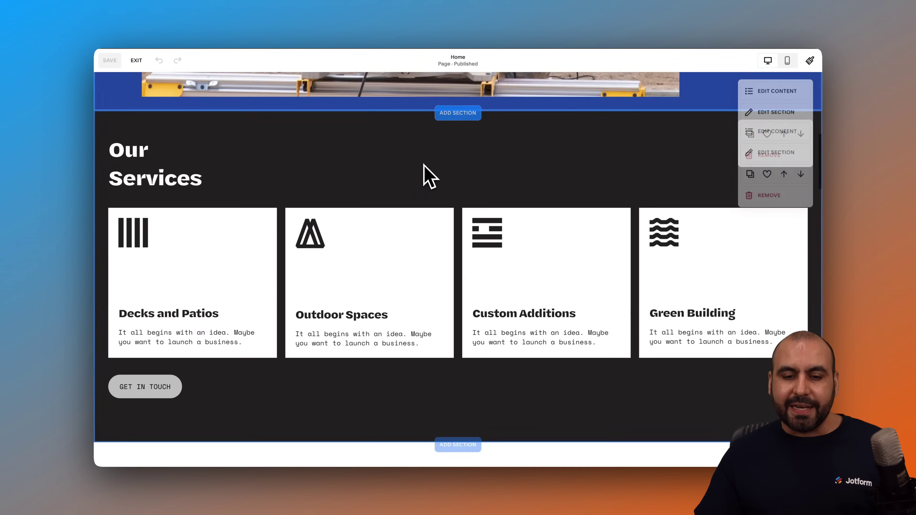
scroll(425, 166, "down", 5)
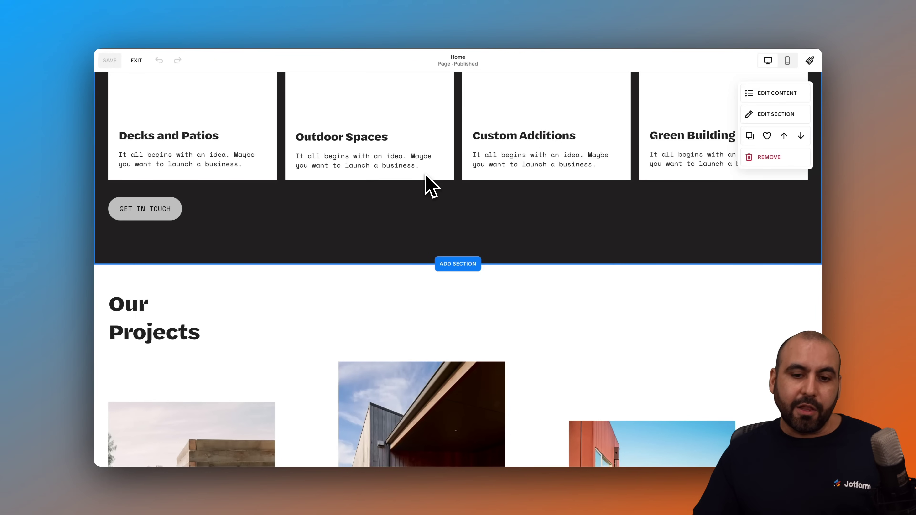
left_click(456, 264)
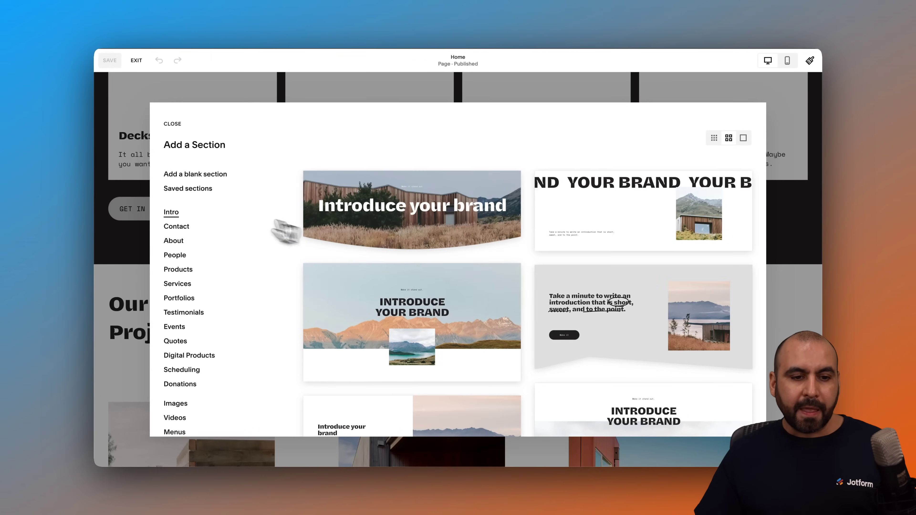
left_click(203, 175)
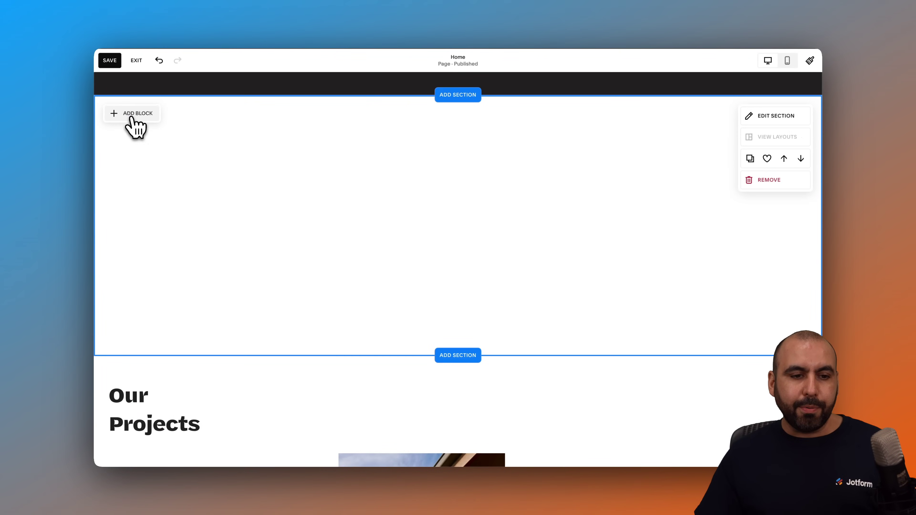
left_click(130, 114)
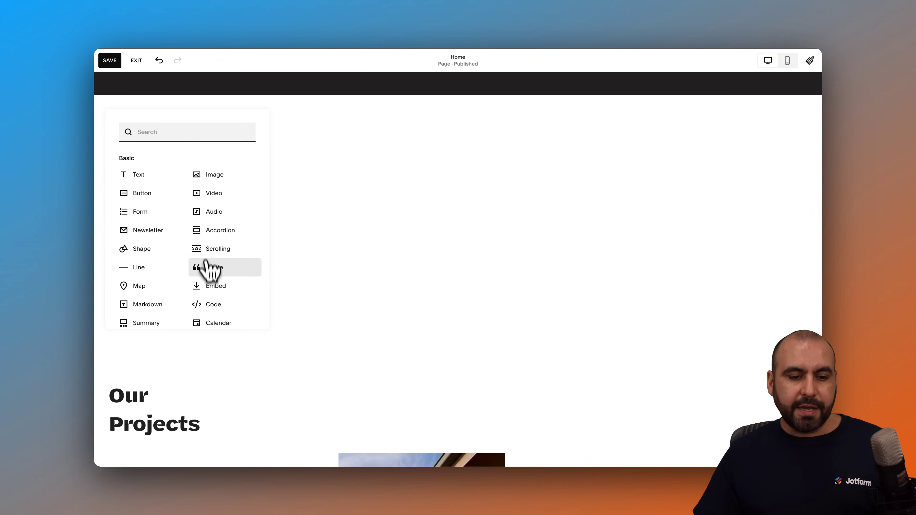
left_click(210, 304)
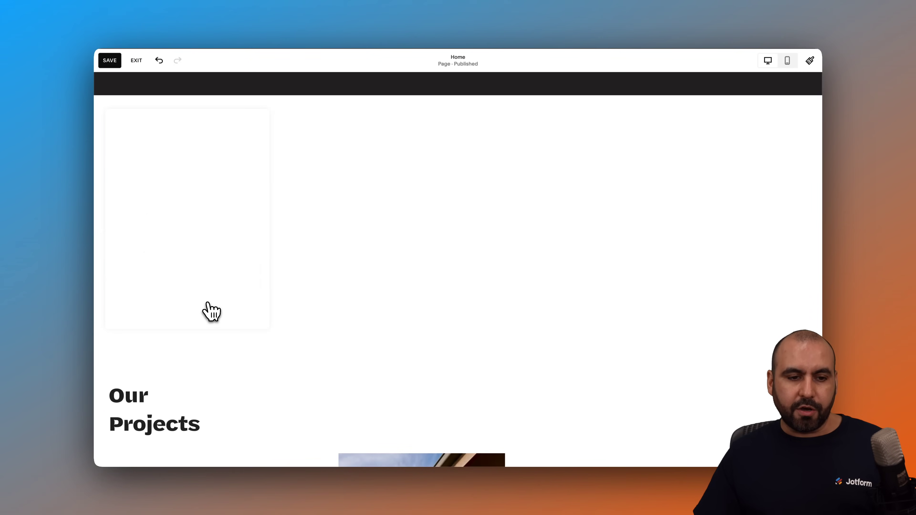
Replace the code block's placeholder with the Jotform agent embed code, then save and exit
double_click(198, 192)
key("ctrl+a")
key("ctrl+v")
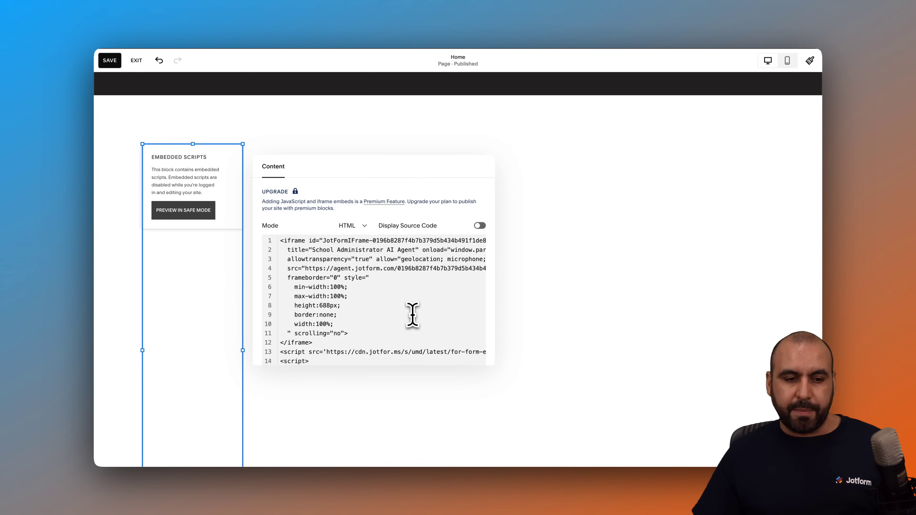
left_click(527, 297)
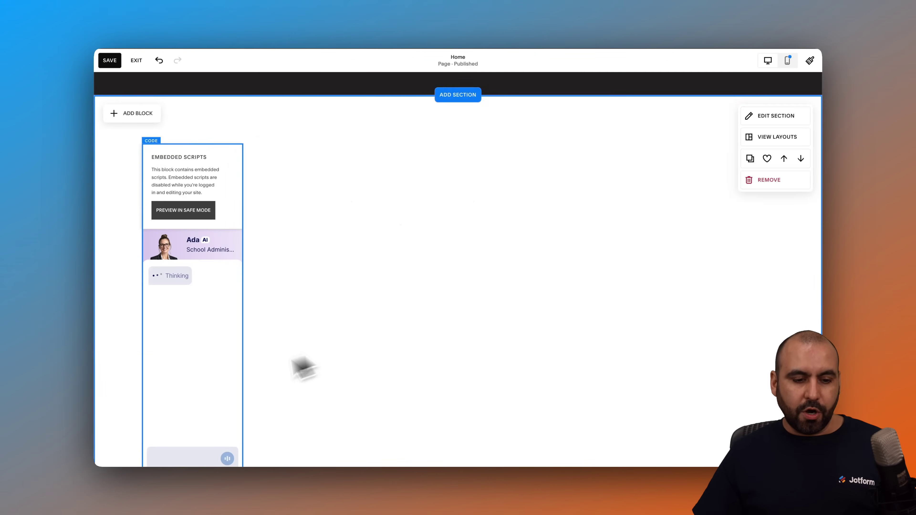
left_click(111, 60)
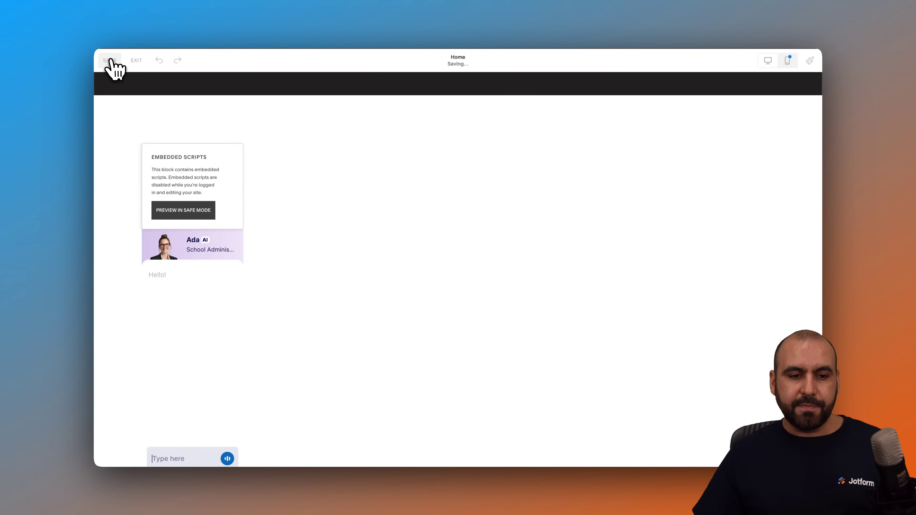
left_click(136, 60)
scroll(451, 252, "down", 10)
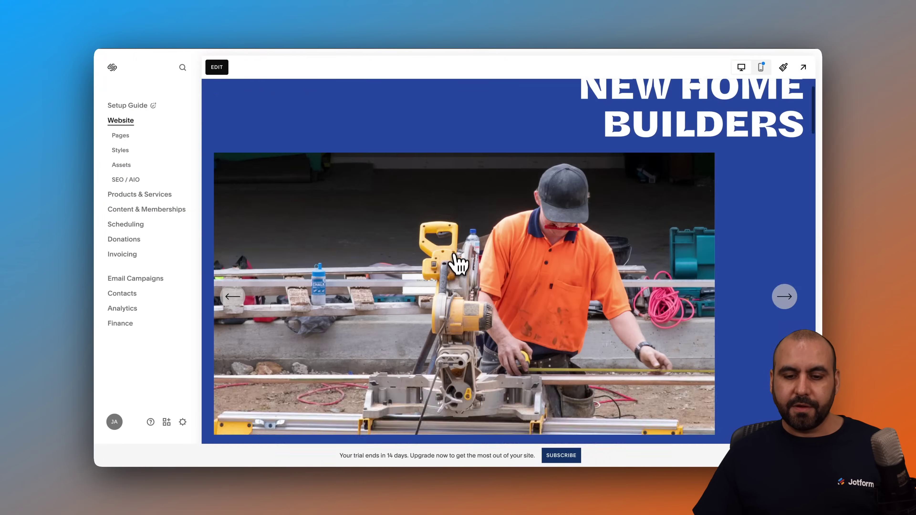
Widen the Ada chat code block across the section, centre it, then save and exit
scroll(454, 250, "down", 5)
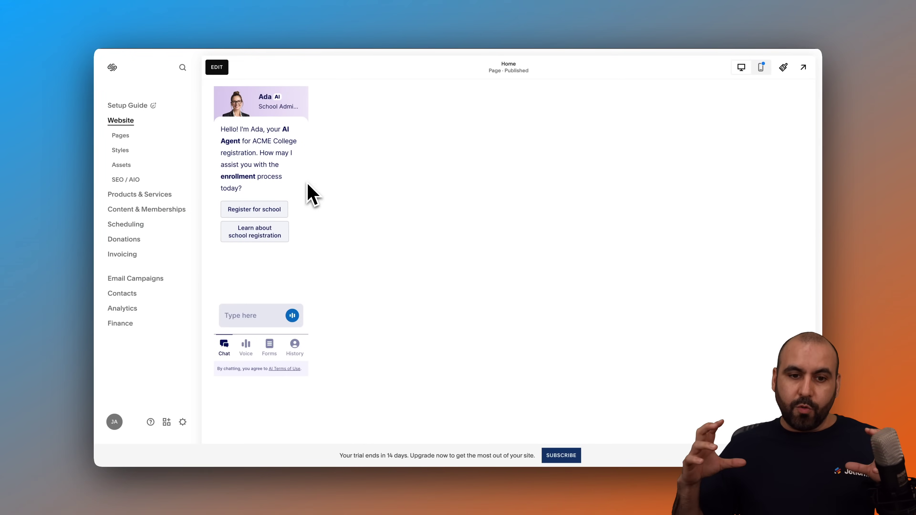
left_click(217, 67)
left_click(209, 142)
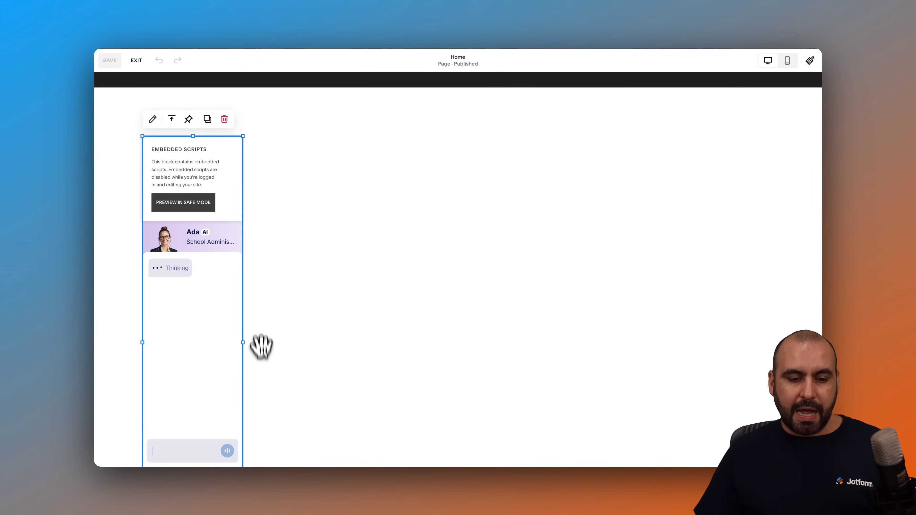
left_click_drag(248, 345, 567, 332)
left_click_drag(468, 333, 579, 334)
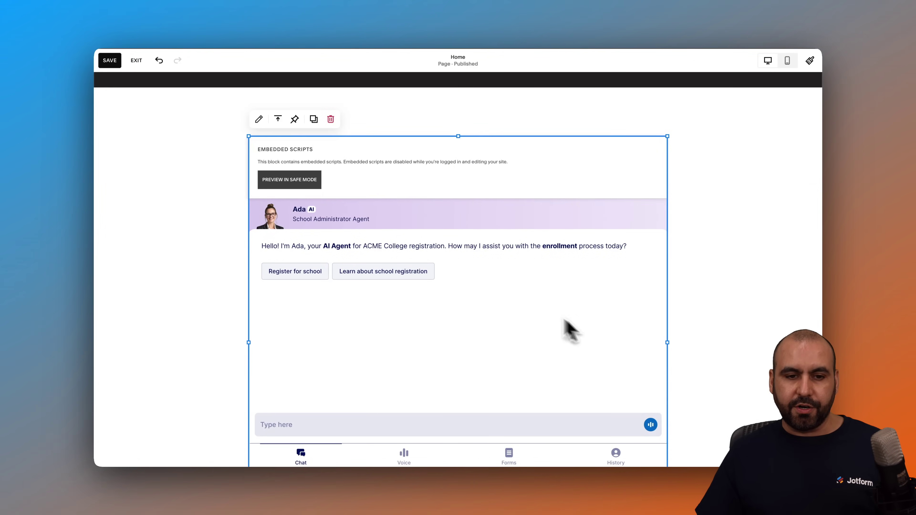
left_click(115, 61)
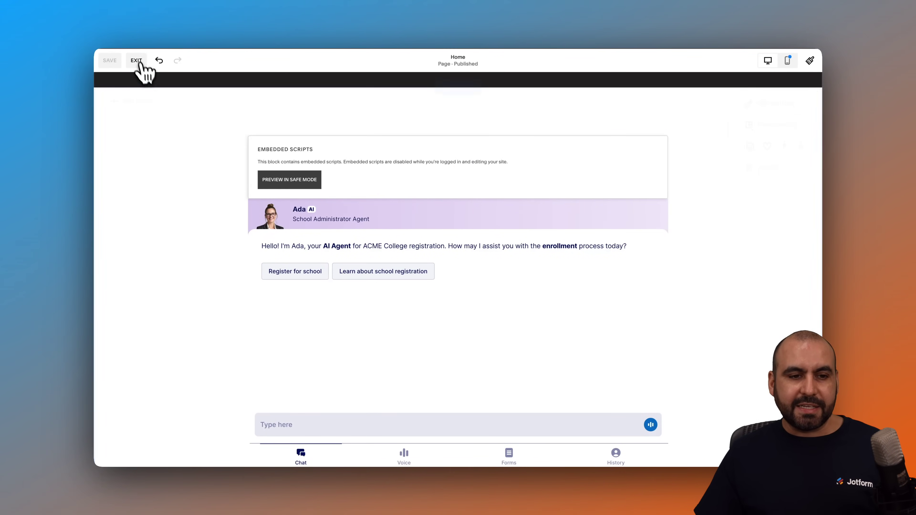
left_click(136, 62)
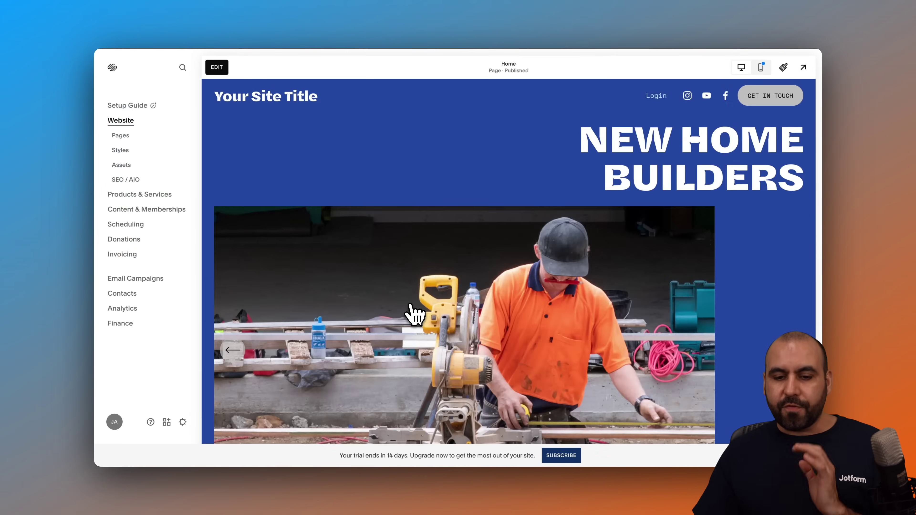
scroll(410, 314, "down", 10)
scroll(415, 314, "down", 5)
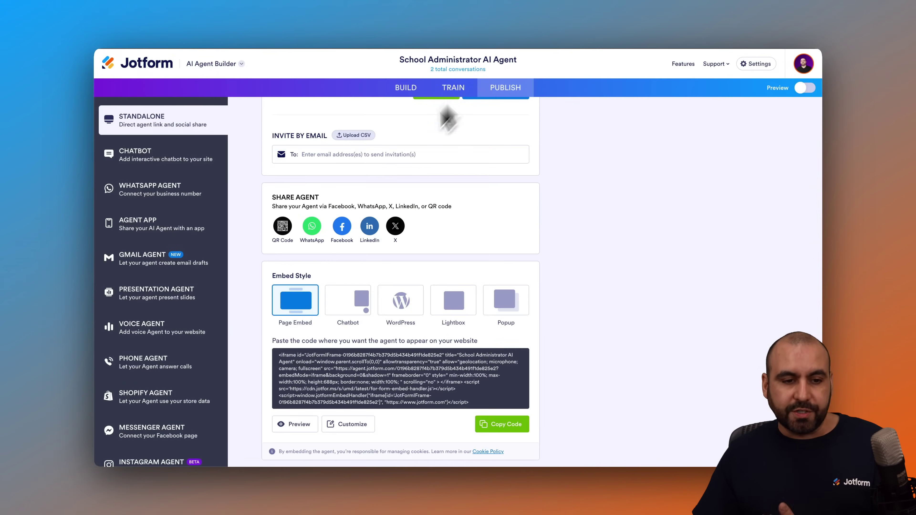
Browse the Agent App publishing options, then the Voice Agent options
left_click(151, 227)
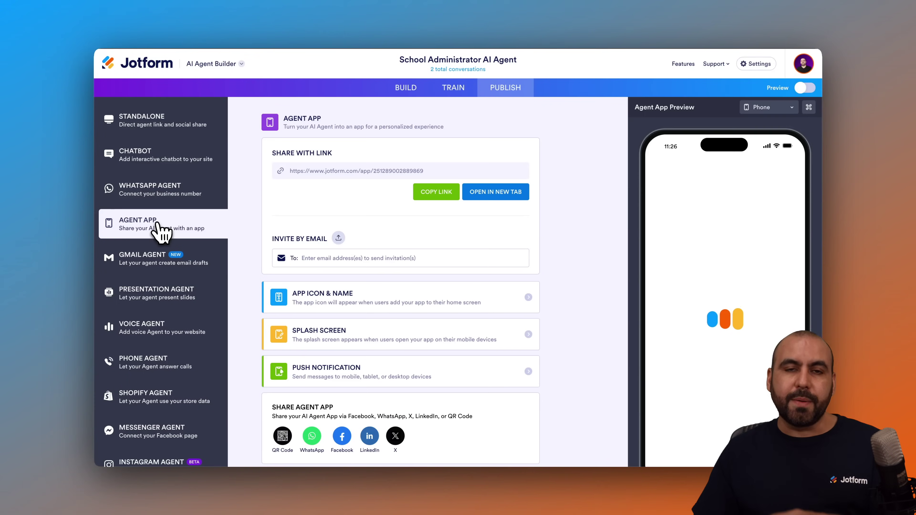
scroll(150, 229, "down", 2)
left_click(153, 269)
scroll(451, 316, "down", 3)
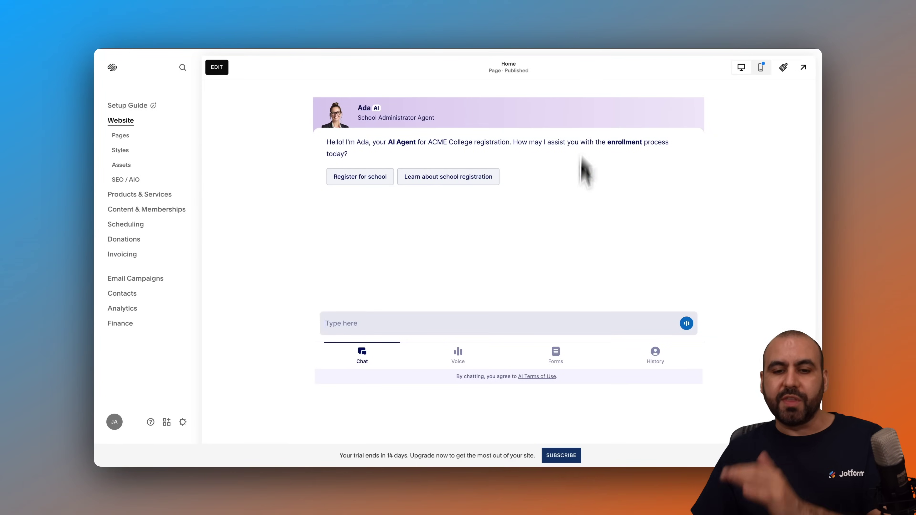
scroll(527, 325, "up", 3)
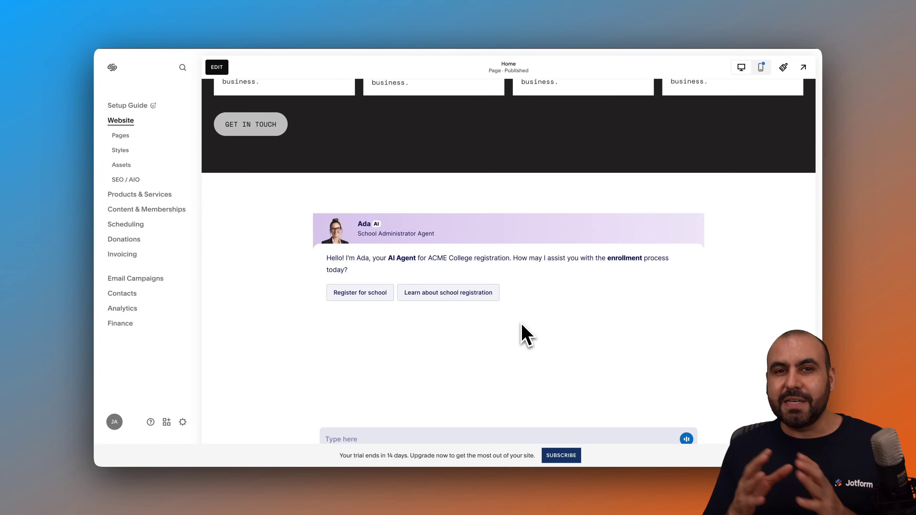